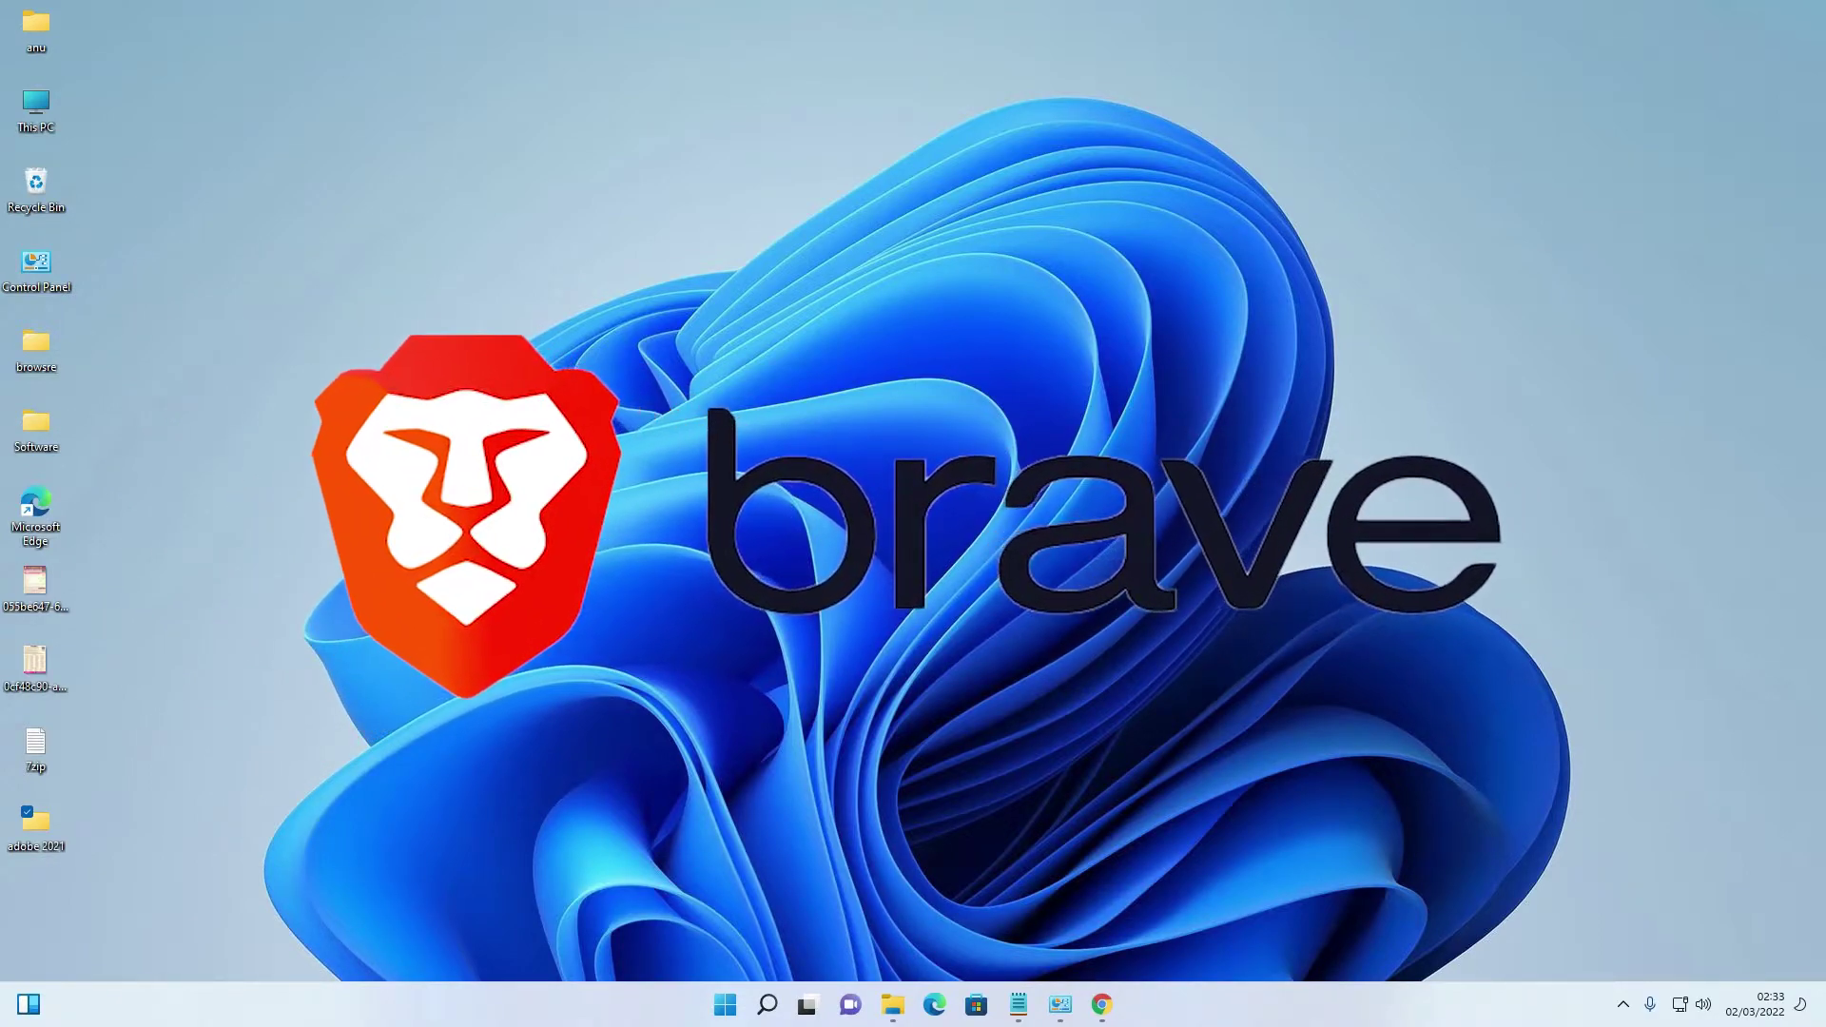
# Select the whole 'Brave Browser' query and resubmit it for fresh results.
pyautogui.click(1103, 1006)
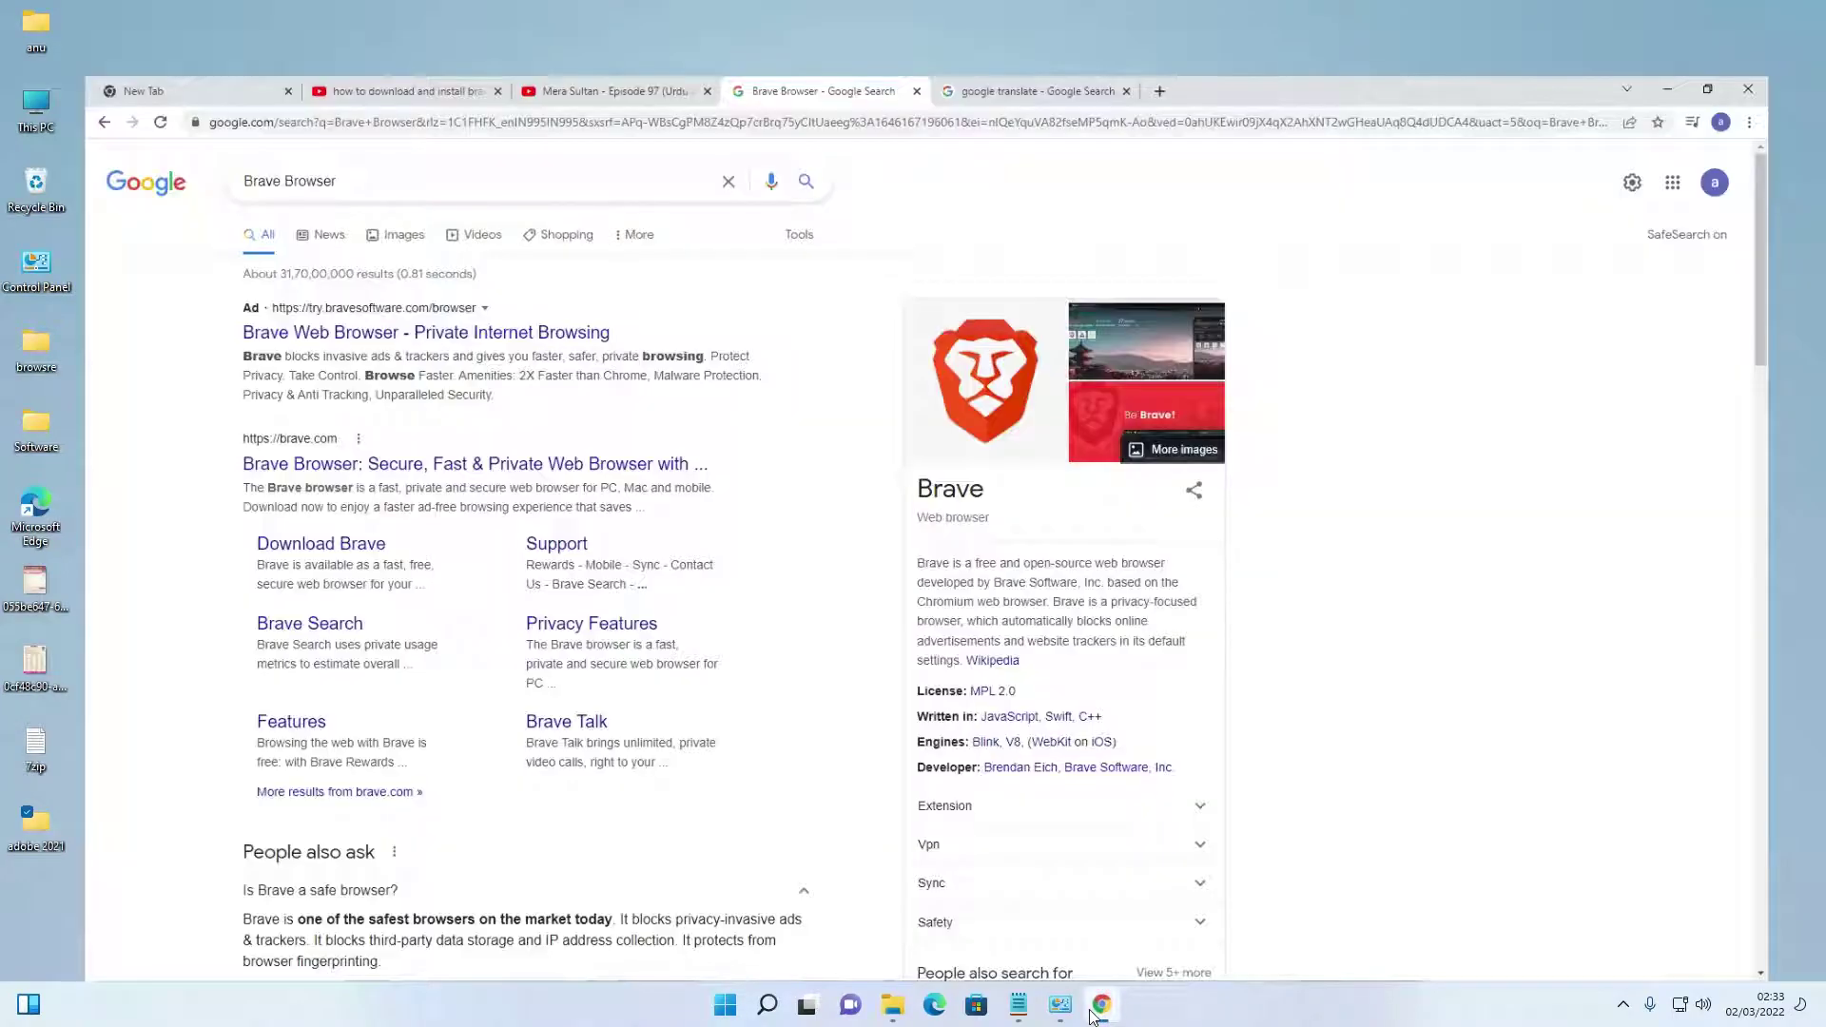
pyautogui.doubleClick(790, 244)
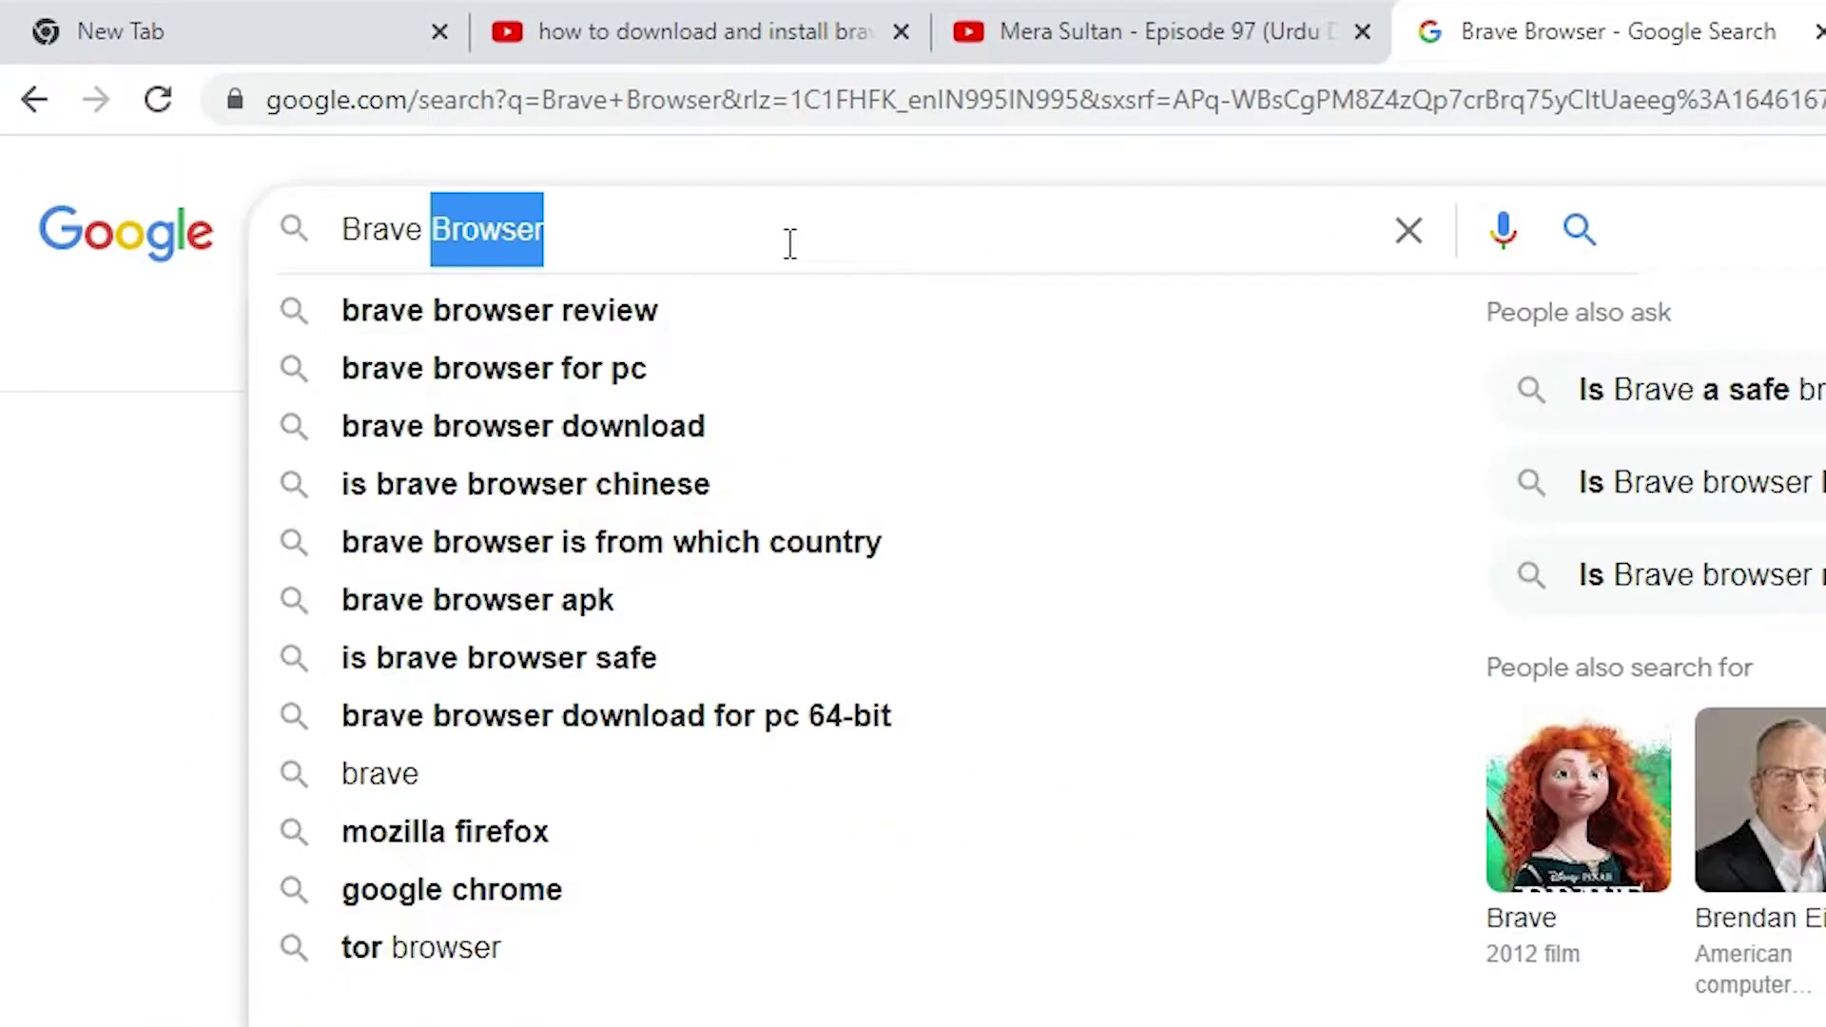
pyautogui.tripleClick(789, 243)
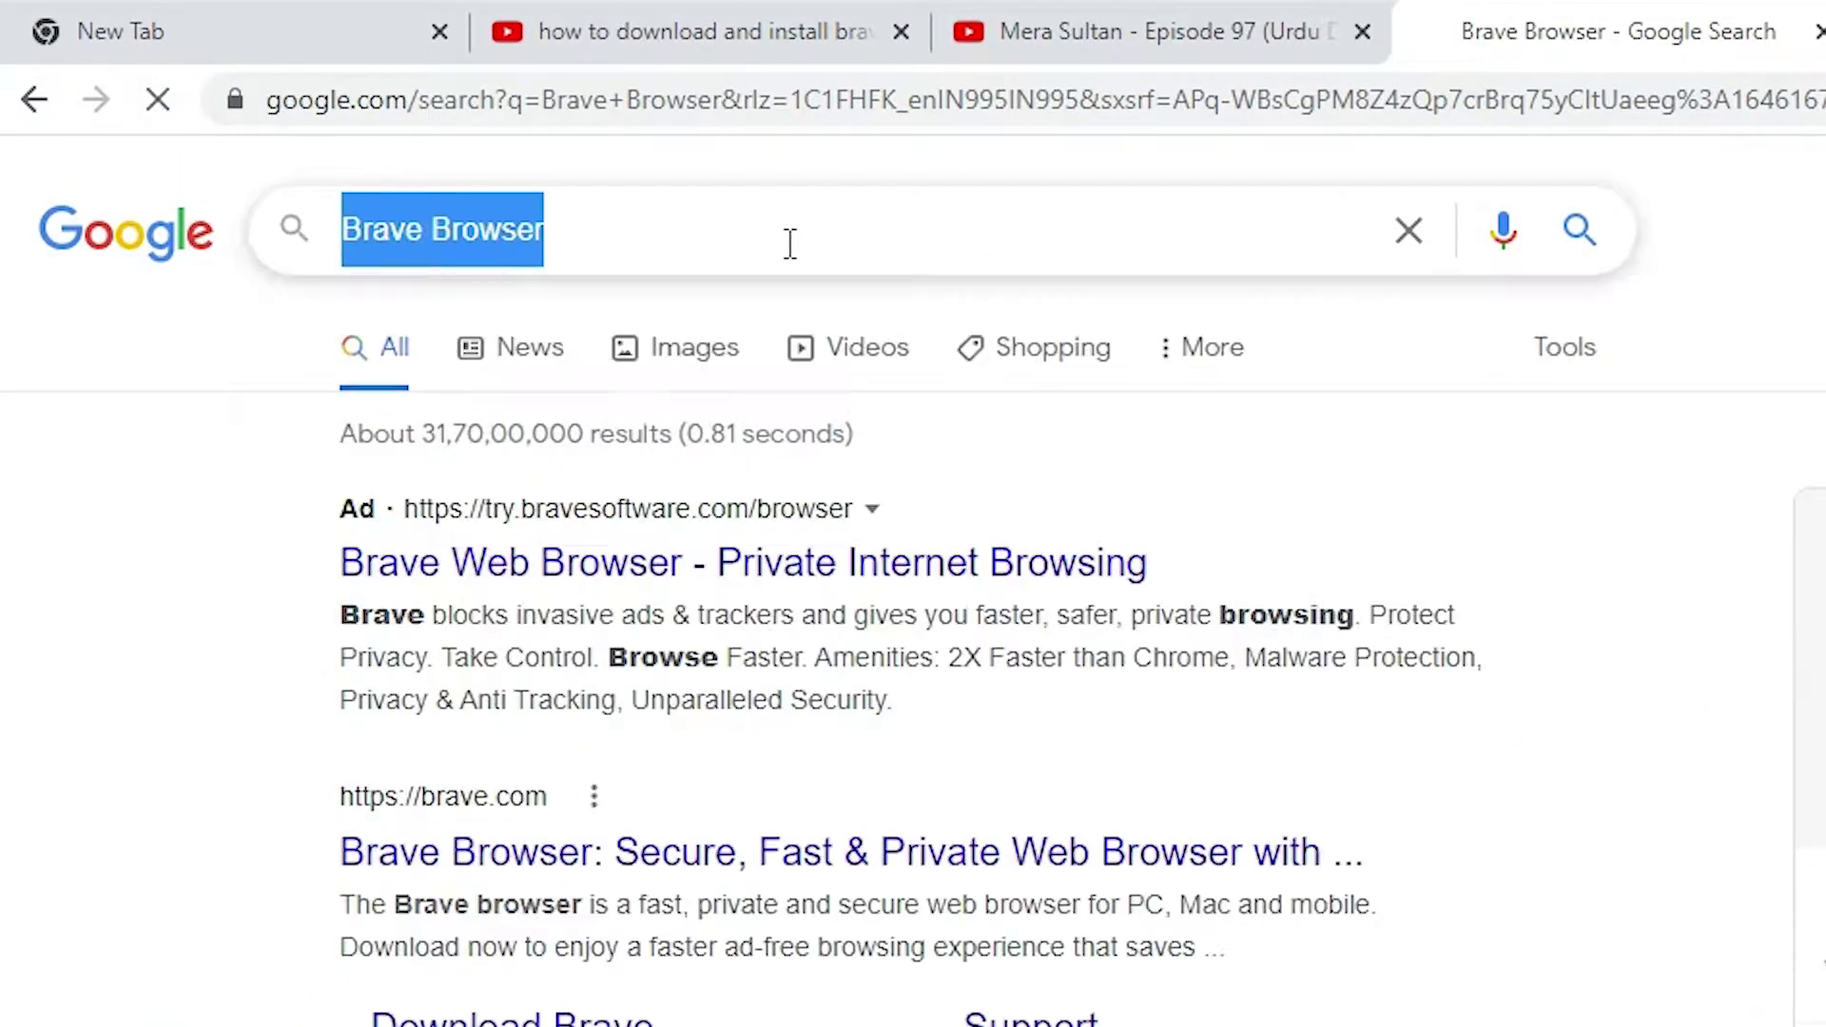
pyautogui.press('Return')
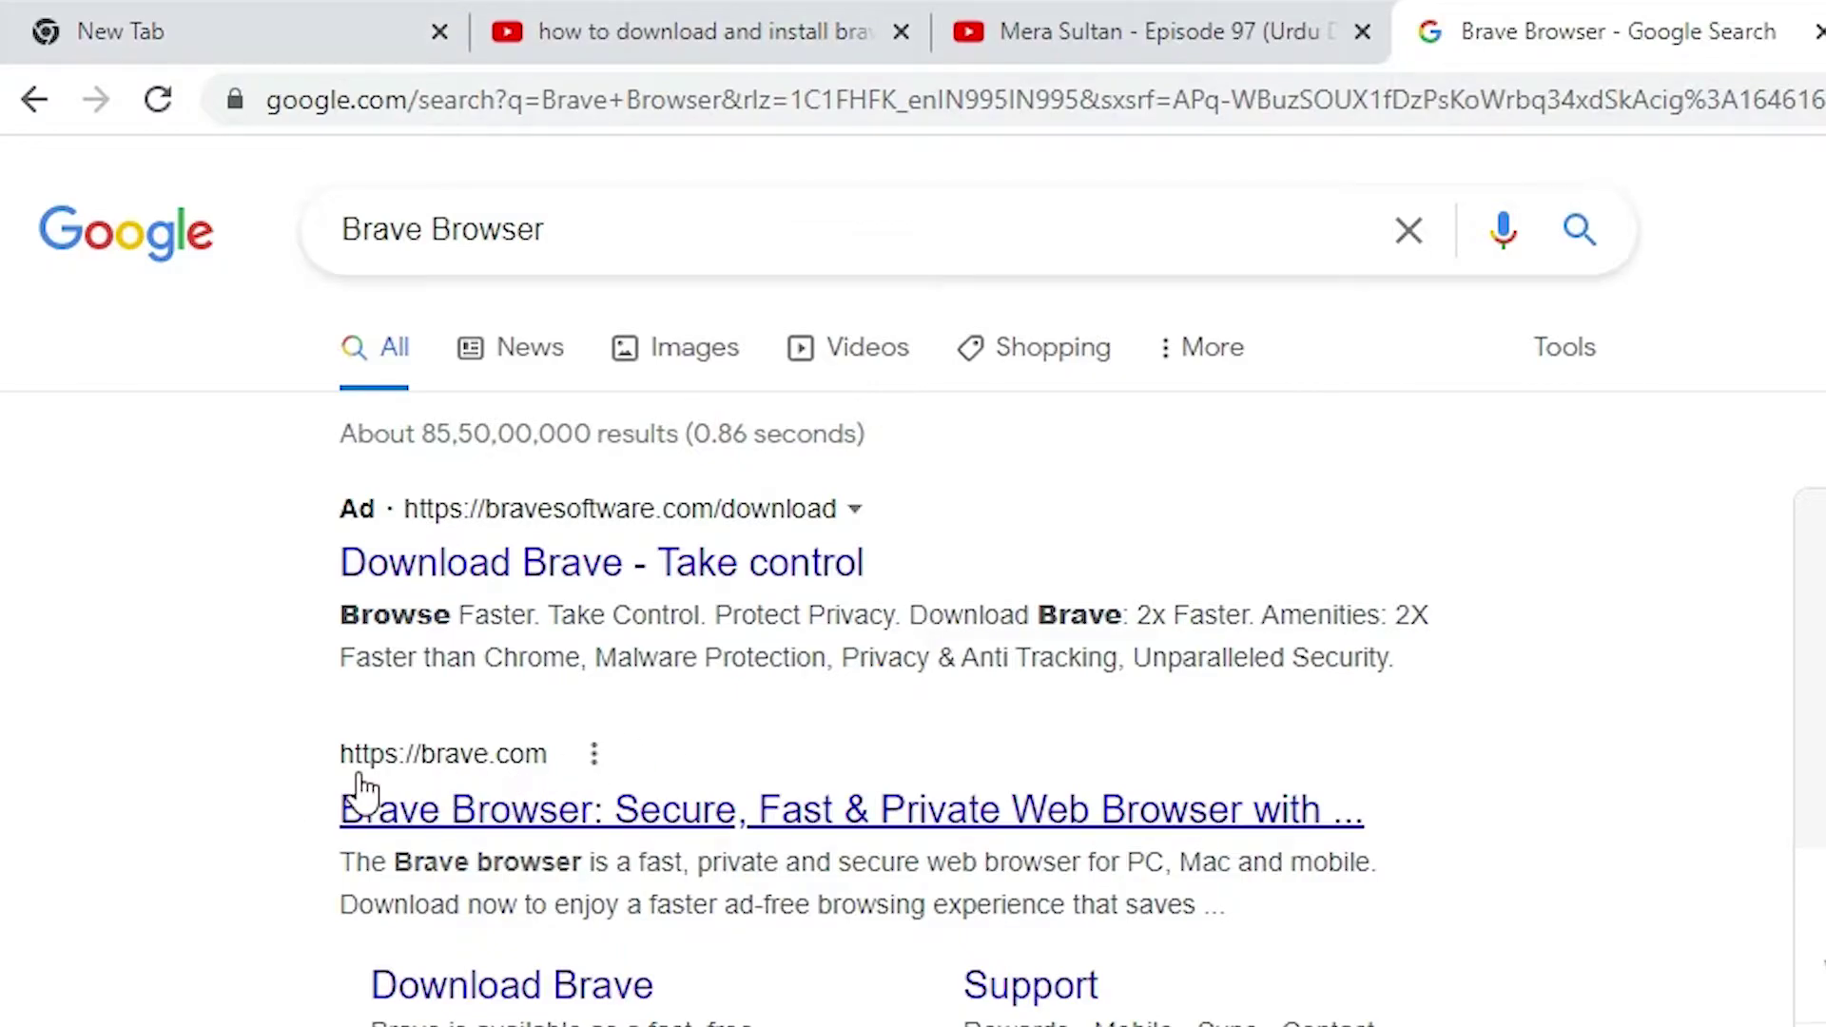
# Open the brave.com result in a new tab and download the Brave installer.
pyautogui.rightClick(566, 820)
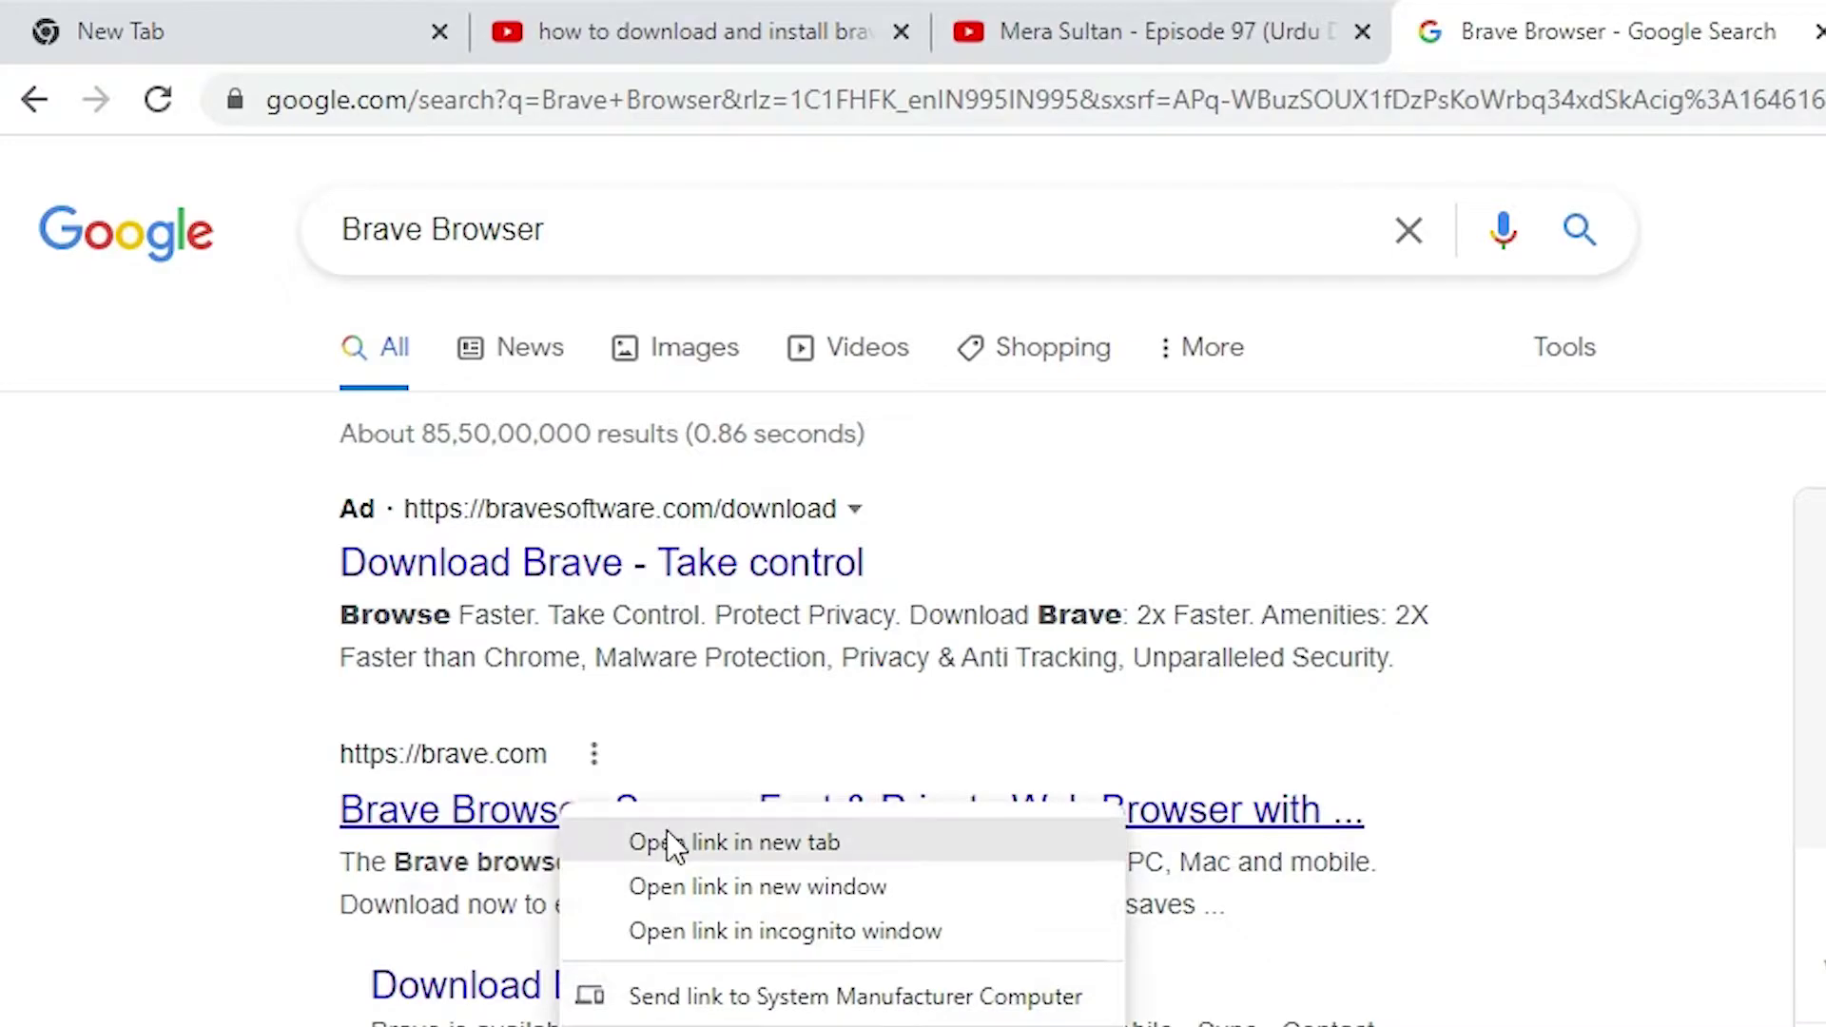
pyautogui.click(667, 829)
pyautogui.click(1028, 17)
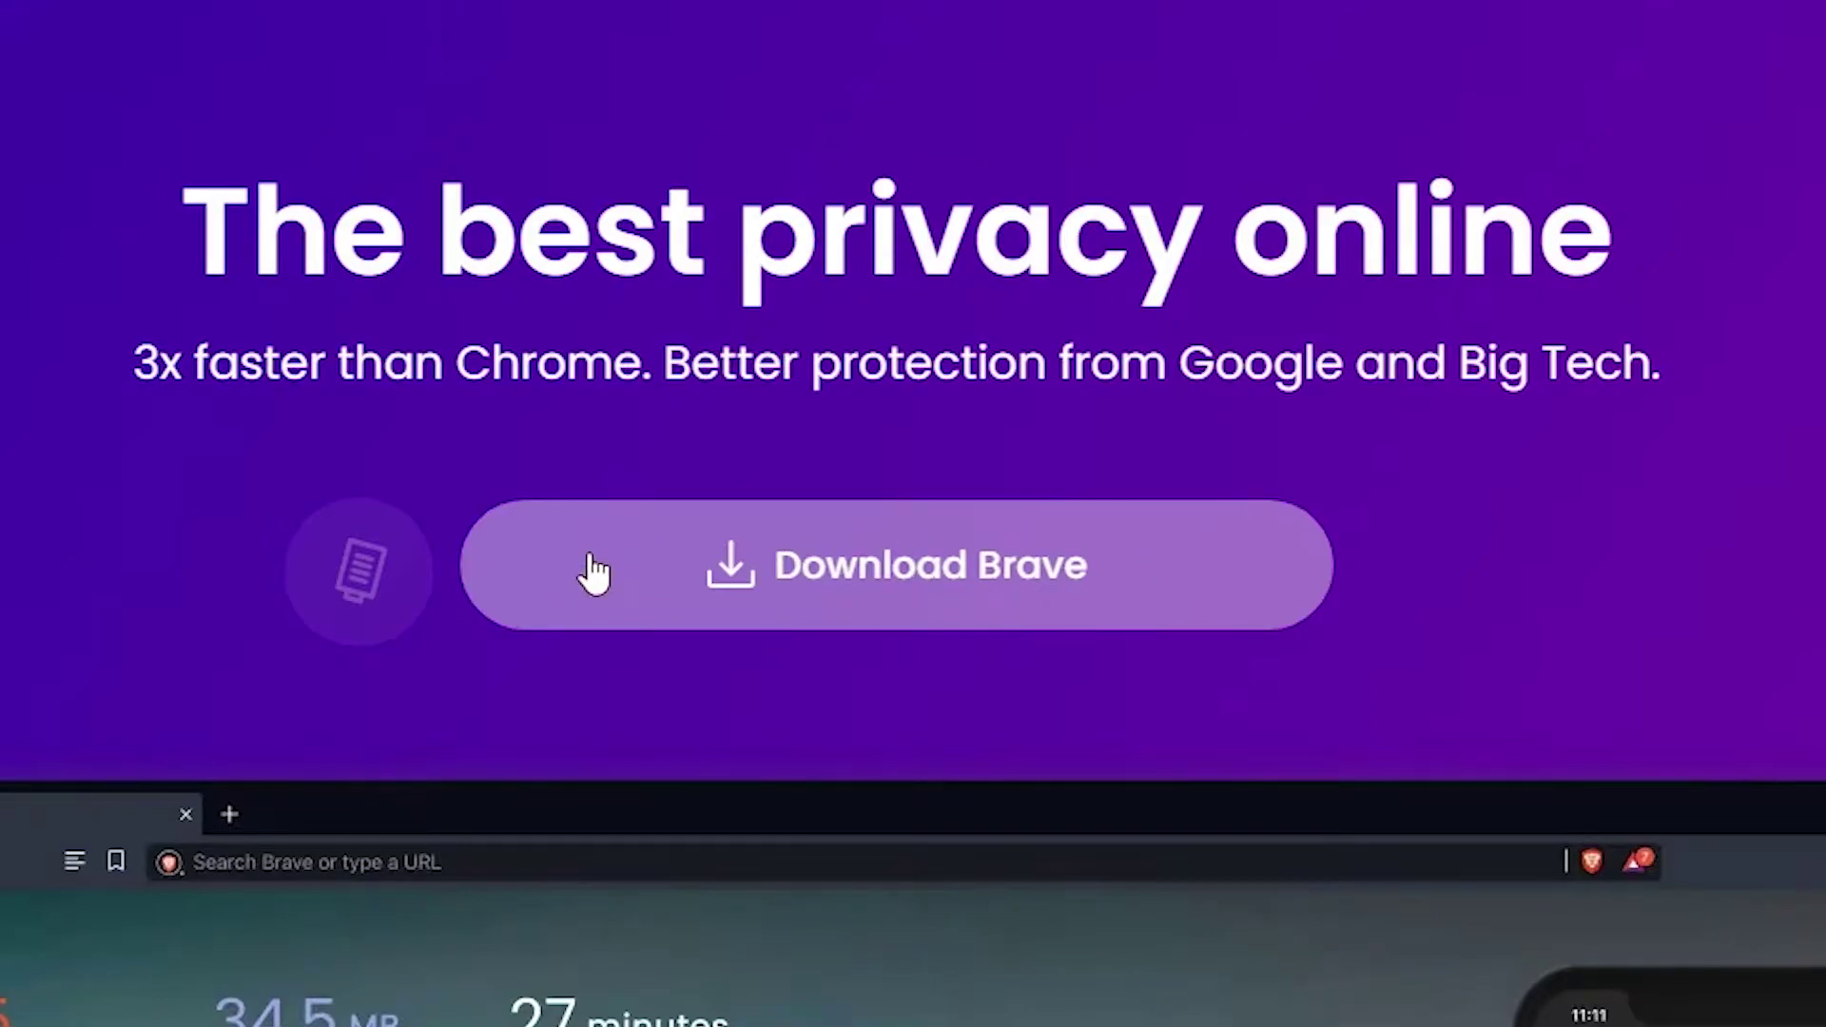
pyautogui.click(964, 571)
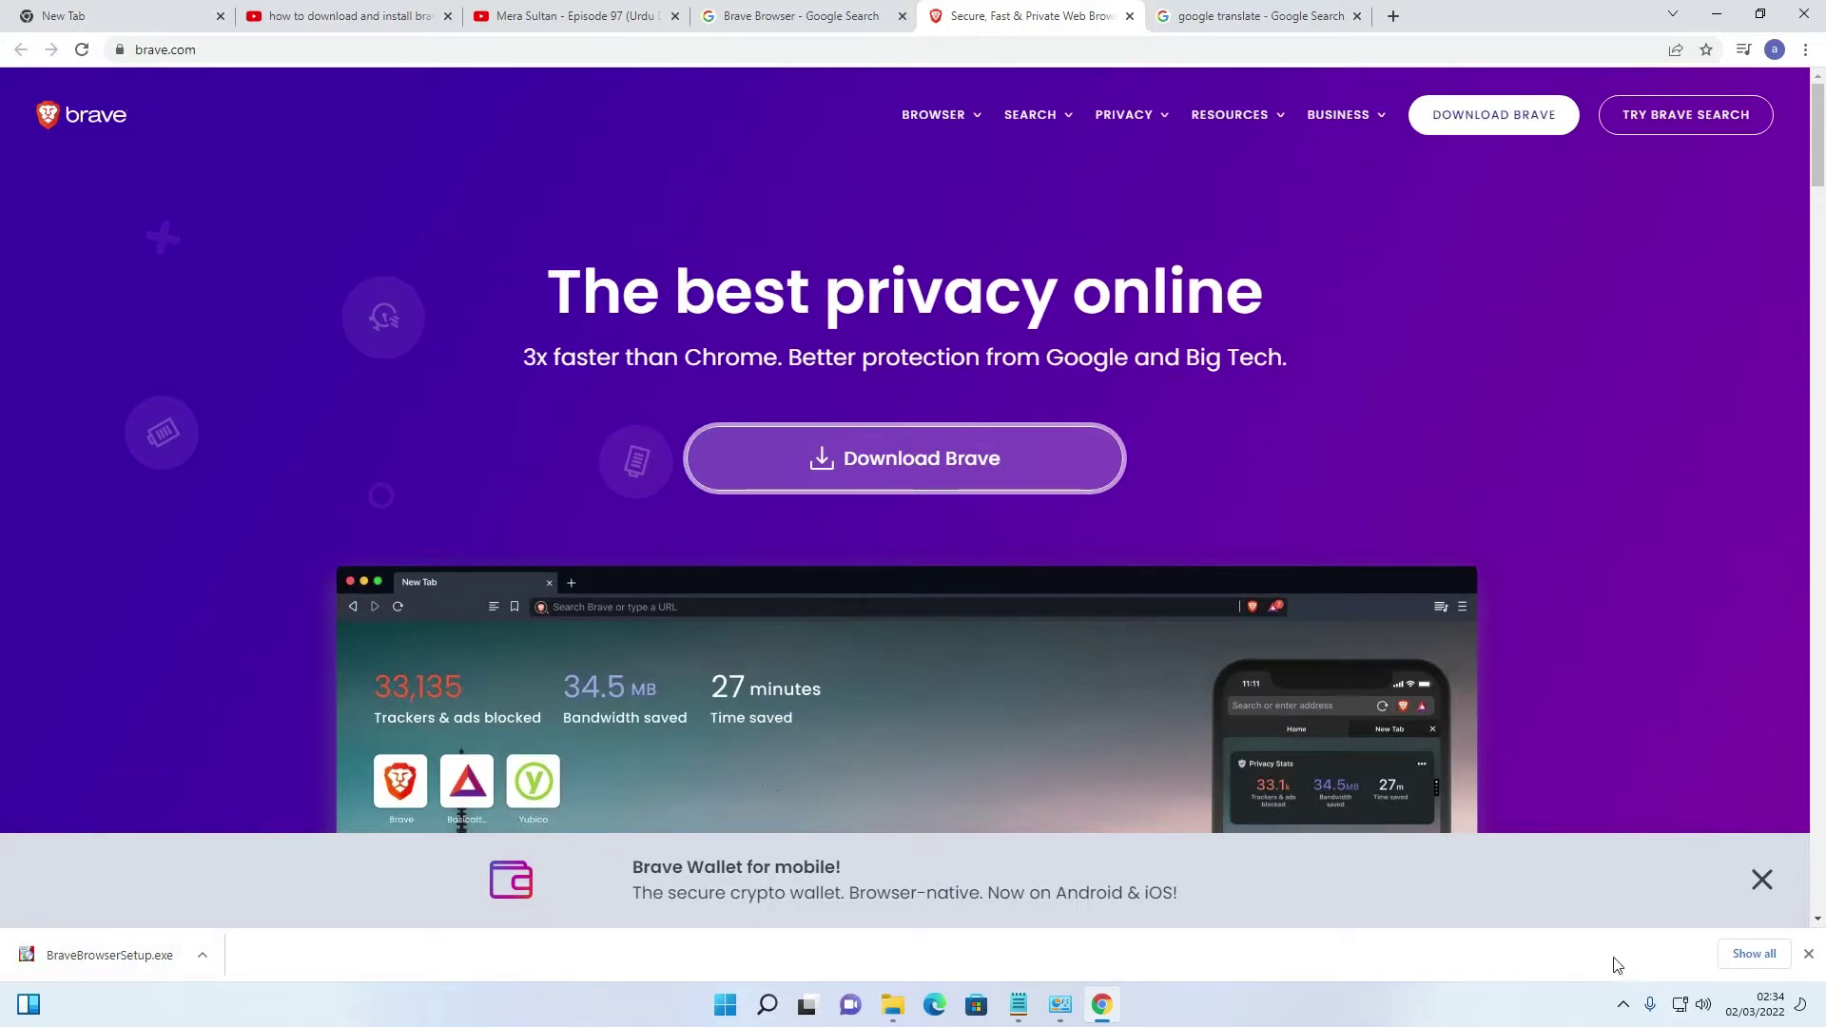
# Reveal BraveBrowserSetup.exe in its Downloads folder and drag it onto the desktop.
pyautogui.click(1755, 953)
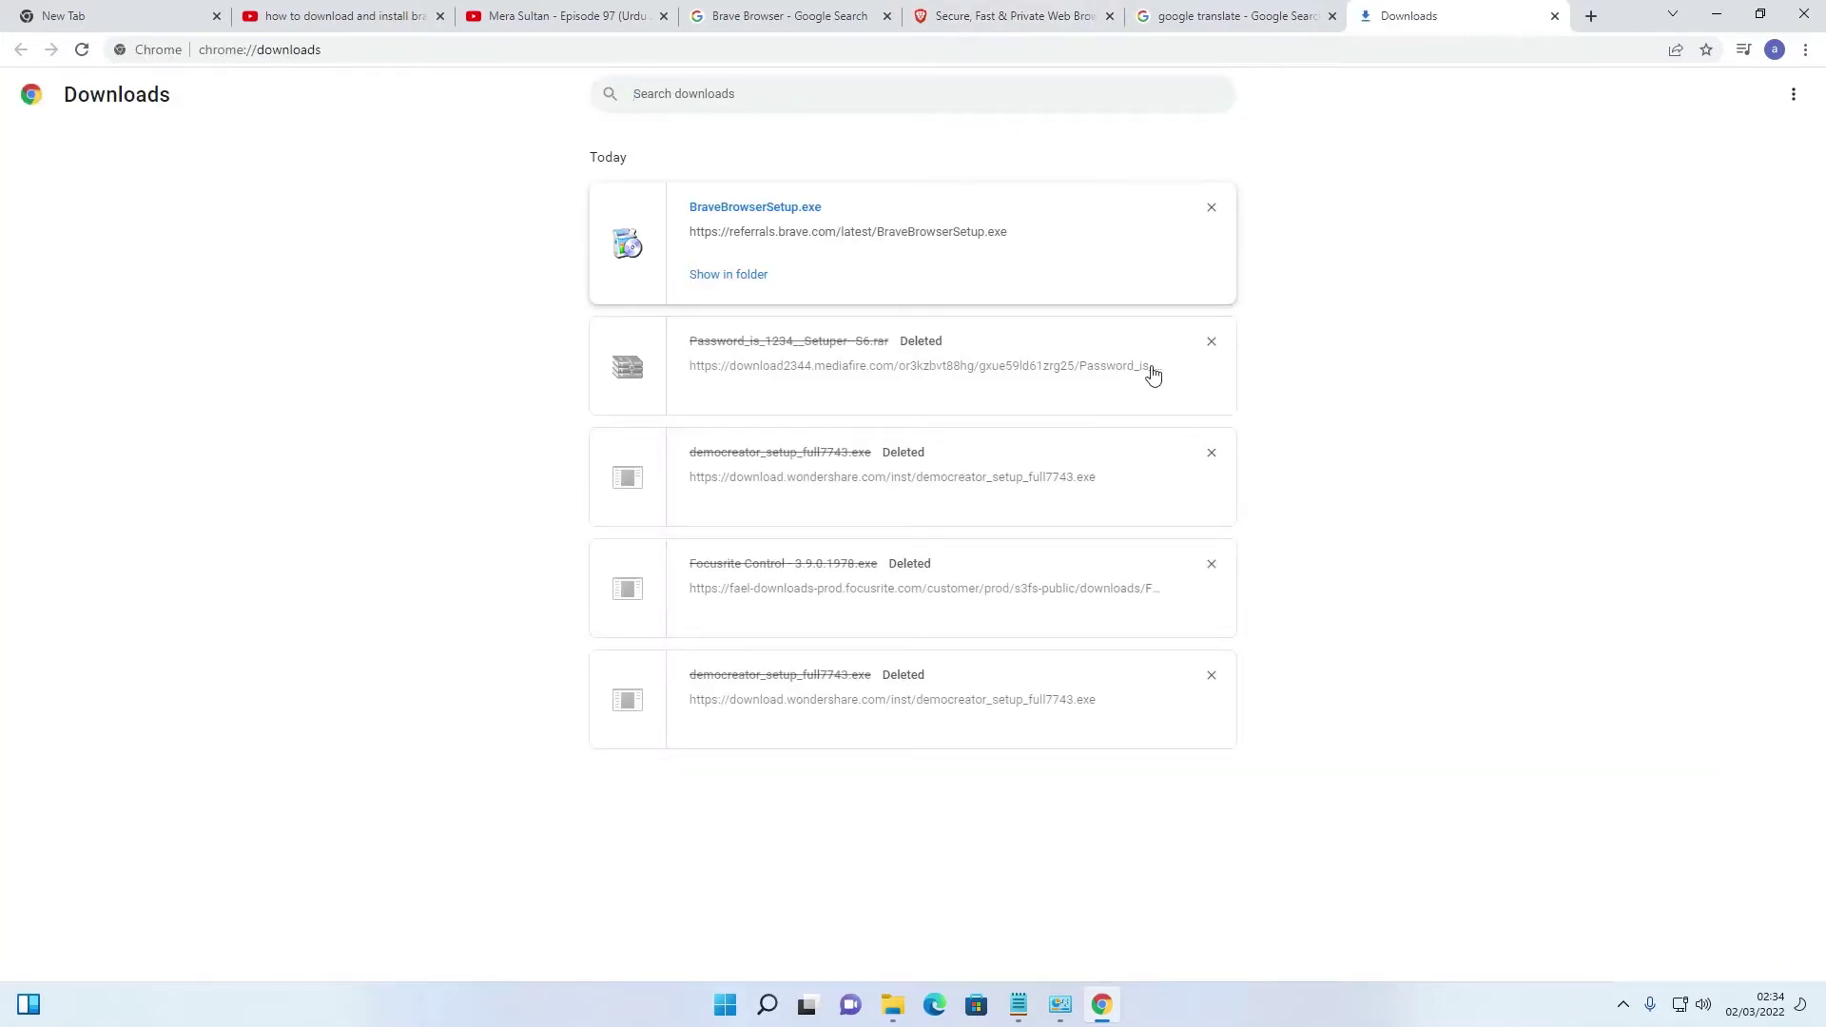
pyautogui.click(718, 276)
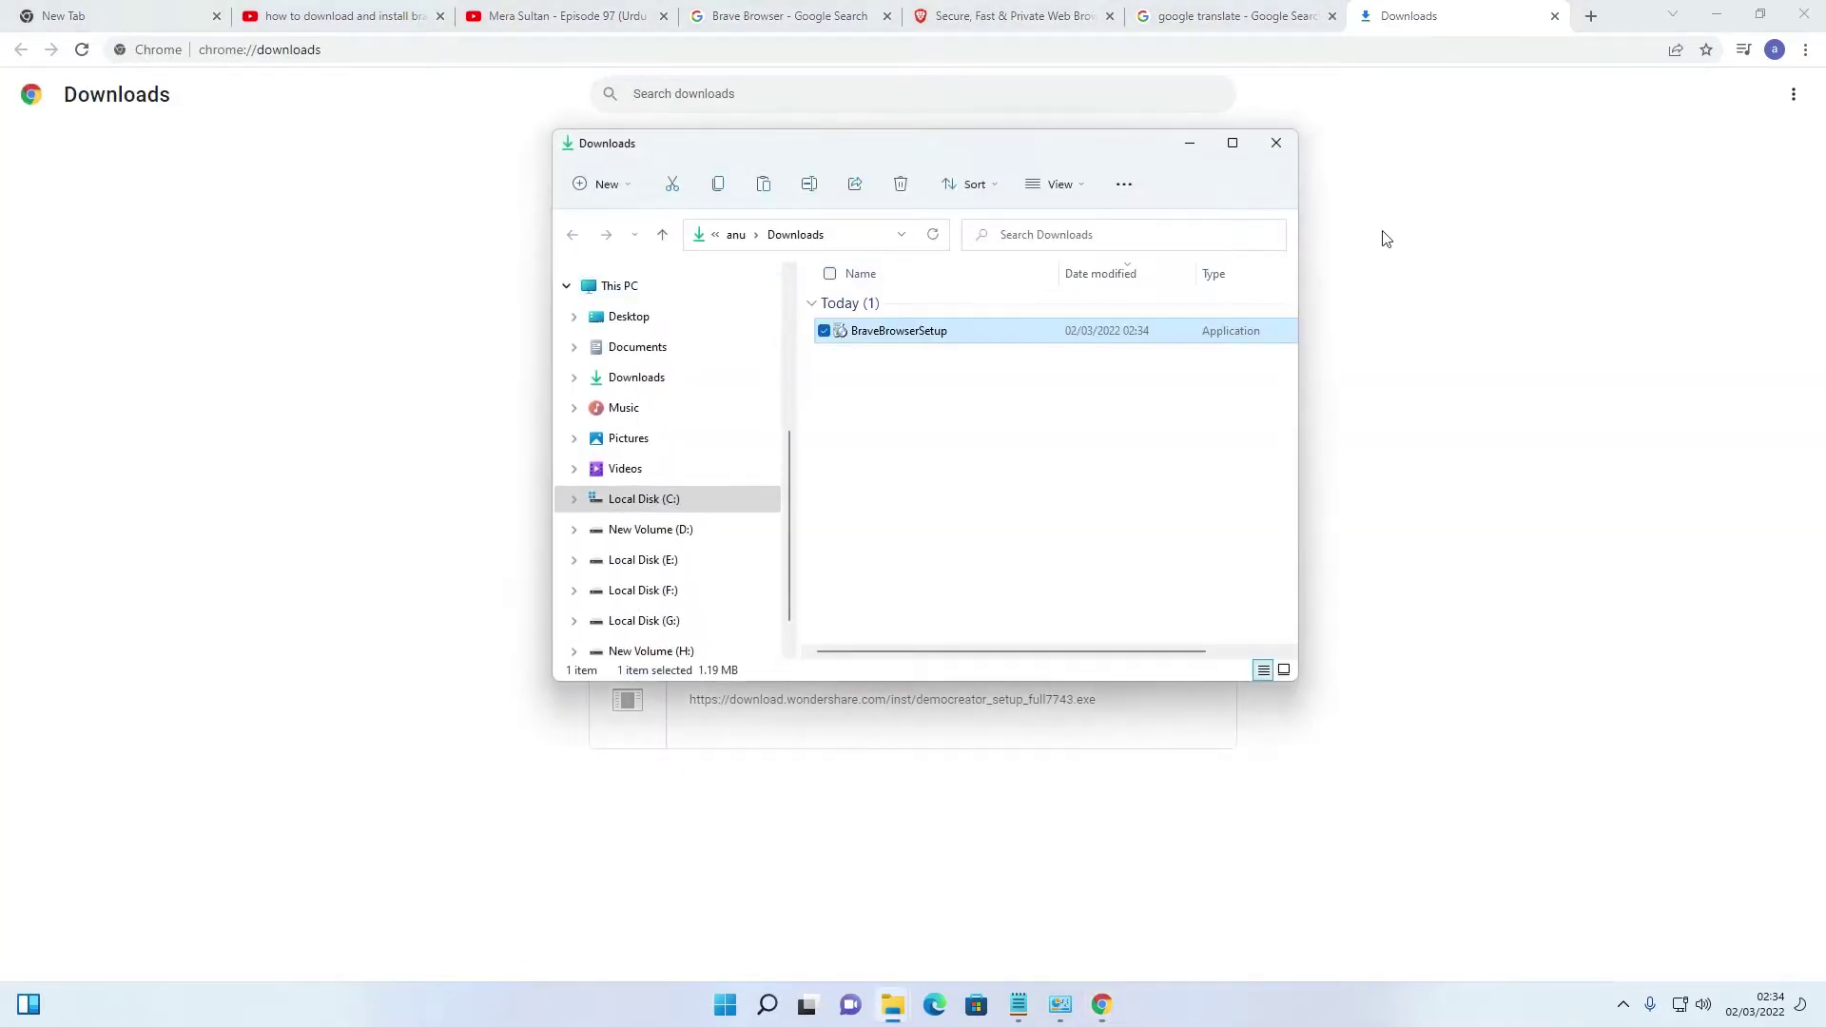
pyautogui.click(1712, 15)
pyautogui.moveTo(876, 338); pyautogui.dragTo(303, 519)
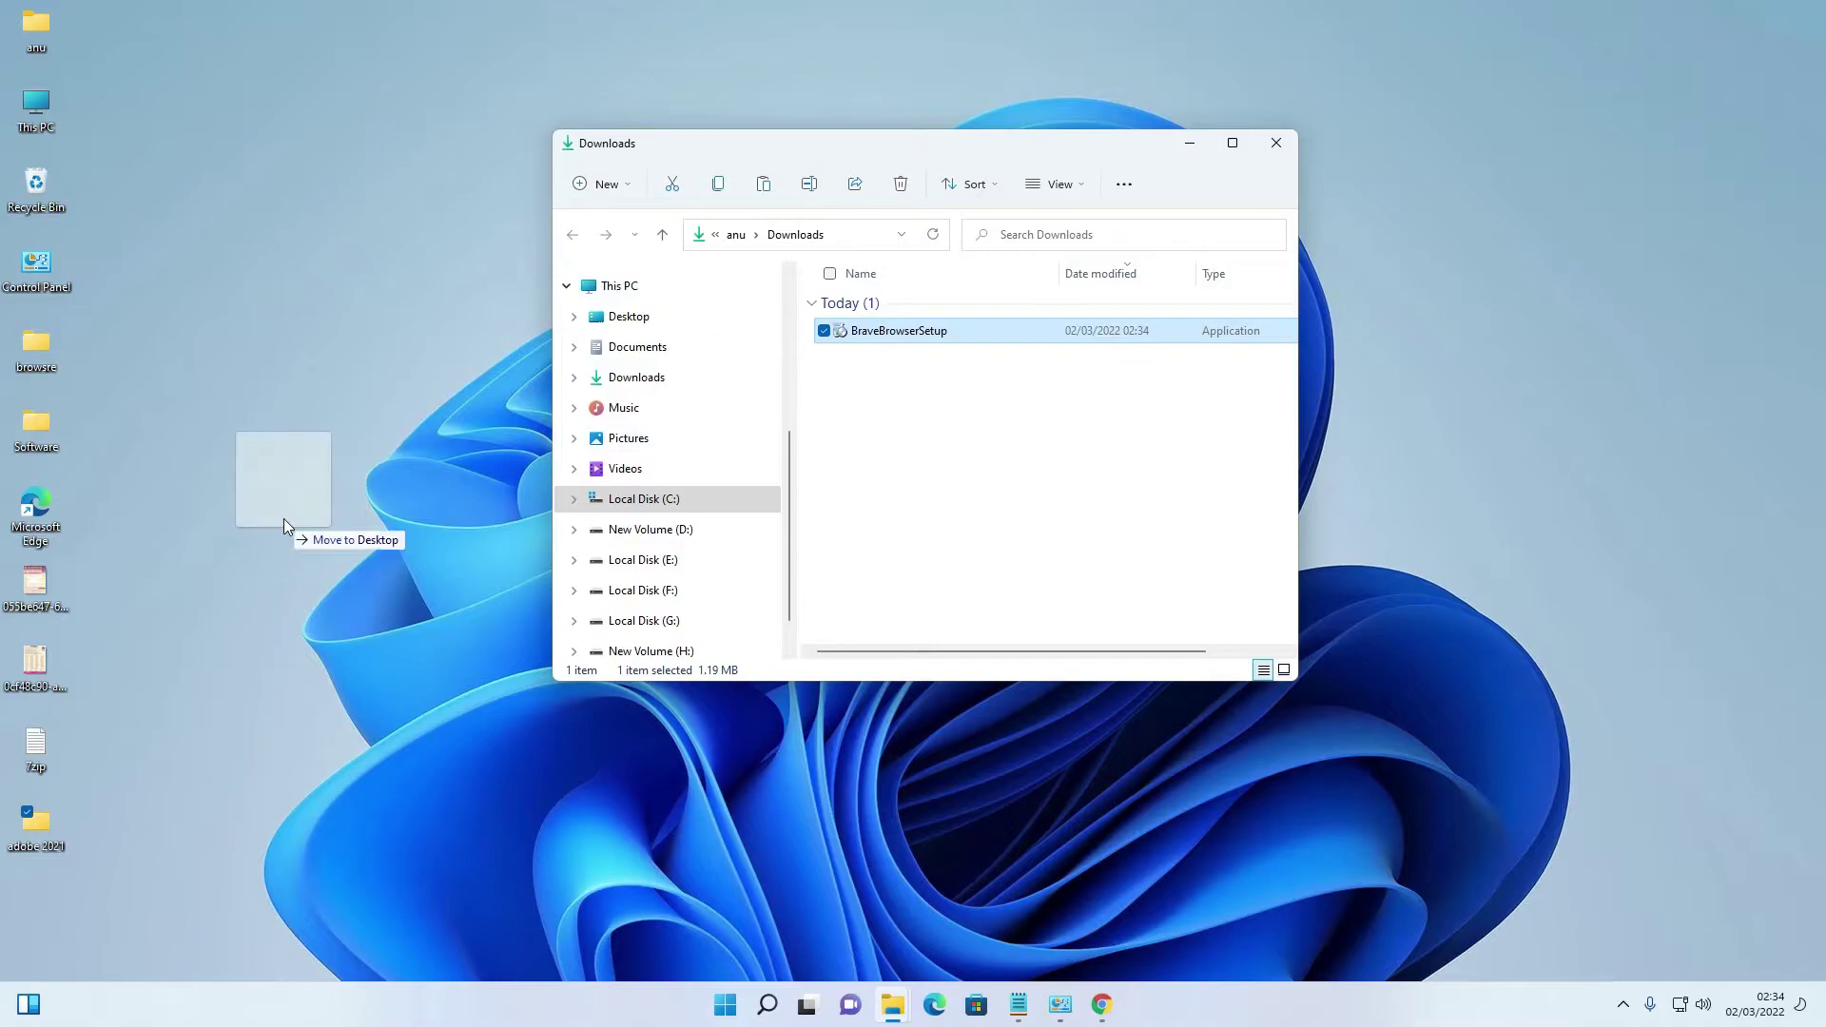
# Close the Downloads folder and reposition the installer icon on the desktop.
pyautogui.click(1276, 143)
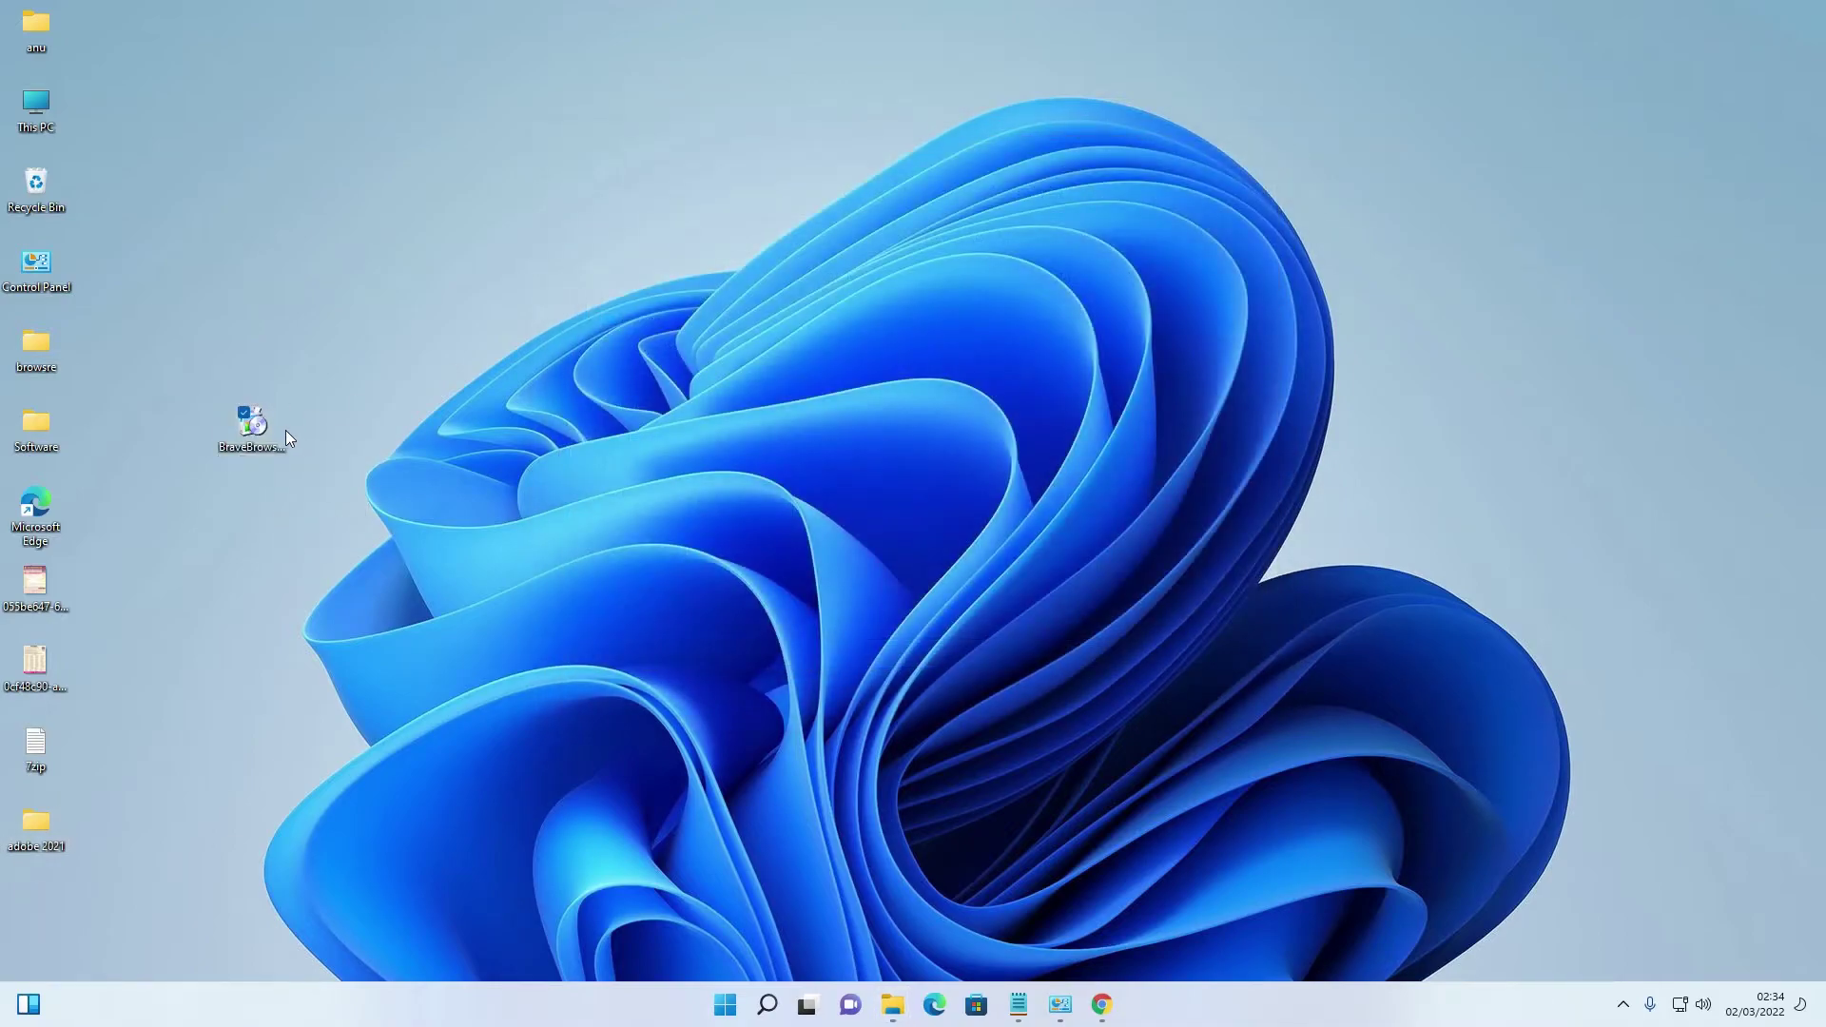
pyautogui.moveTo(251, 428); pyautogui.dragTo(222, 511)
pyautogui.moveTo(544, 702); pyautogui.dragTo(506, 736)
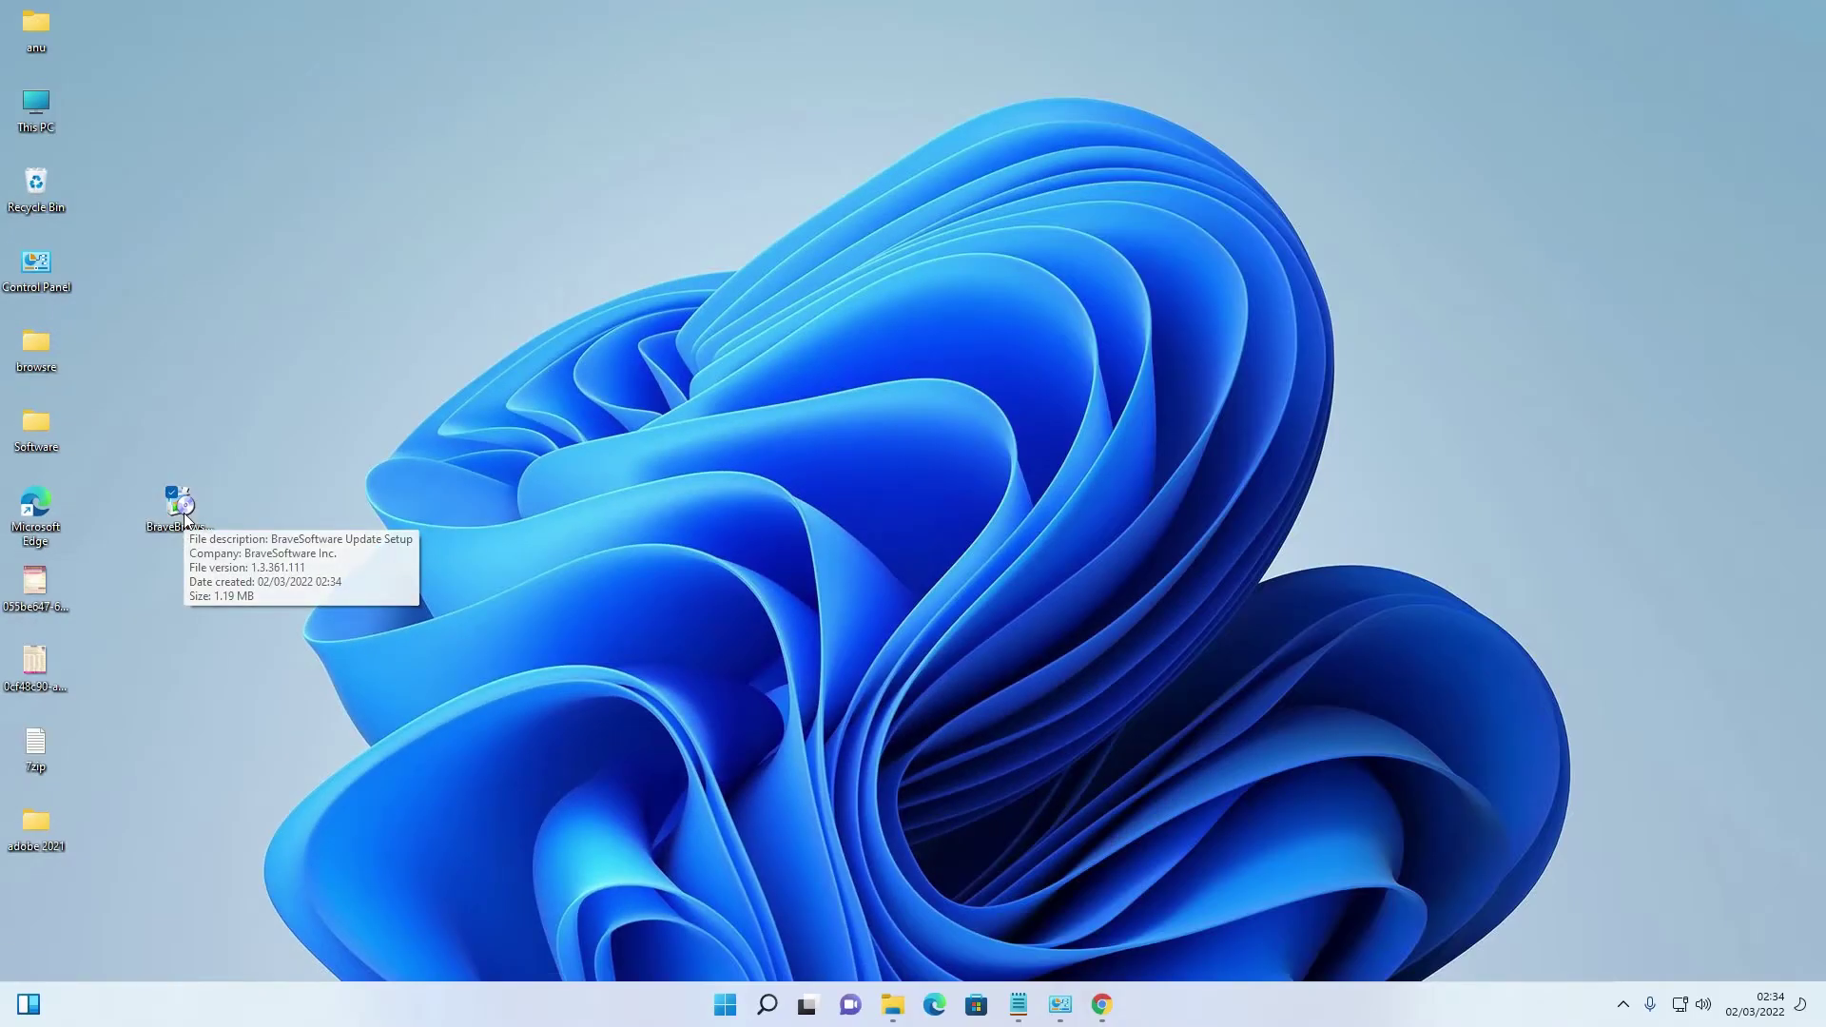
# Run BraveBrowserSetup from the desktop so Brave installs and launches.
pyautogui.doubleClick(183, 513)
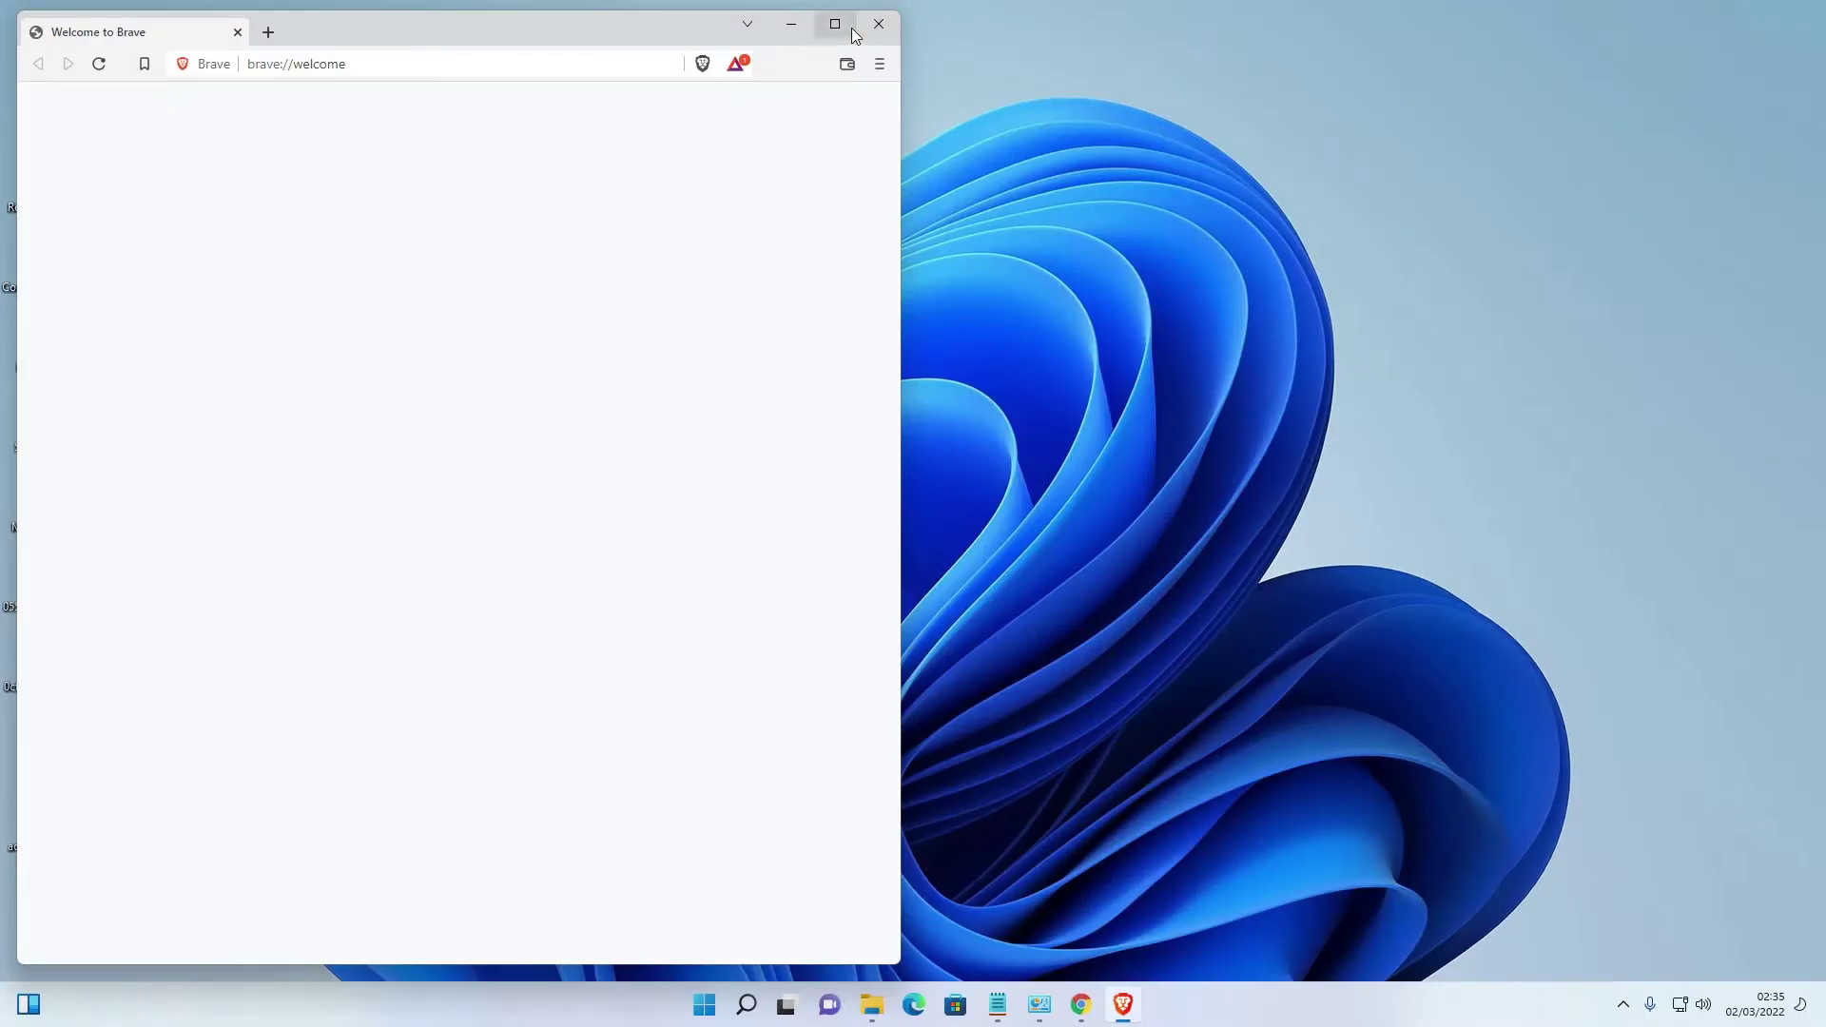
# Maximize the Brave window showing the 'Brave the new Internet' welcome page.
pyautogui.click(837, 27)
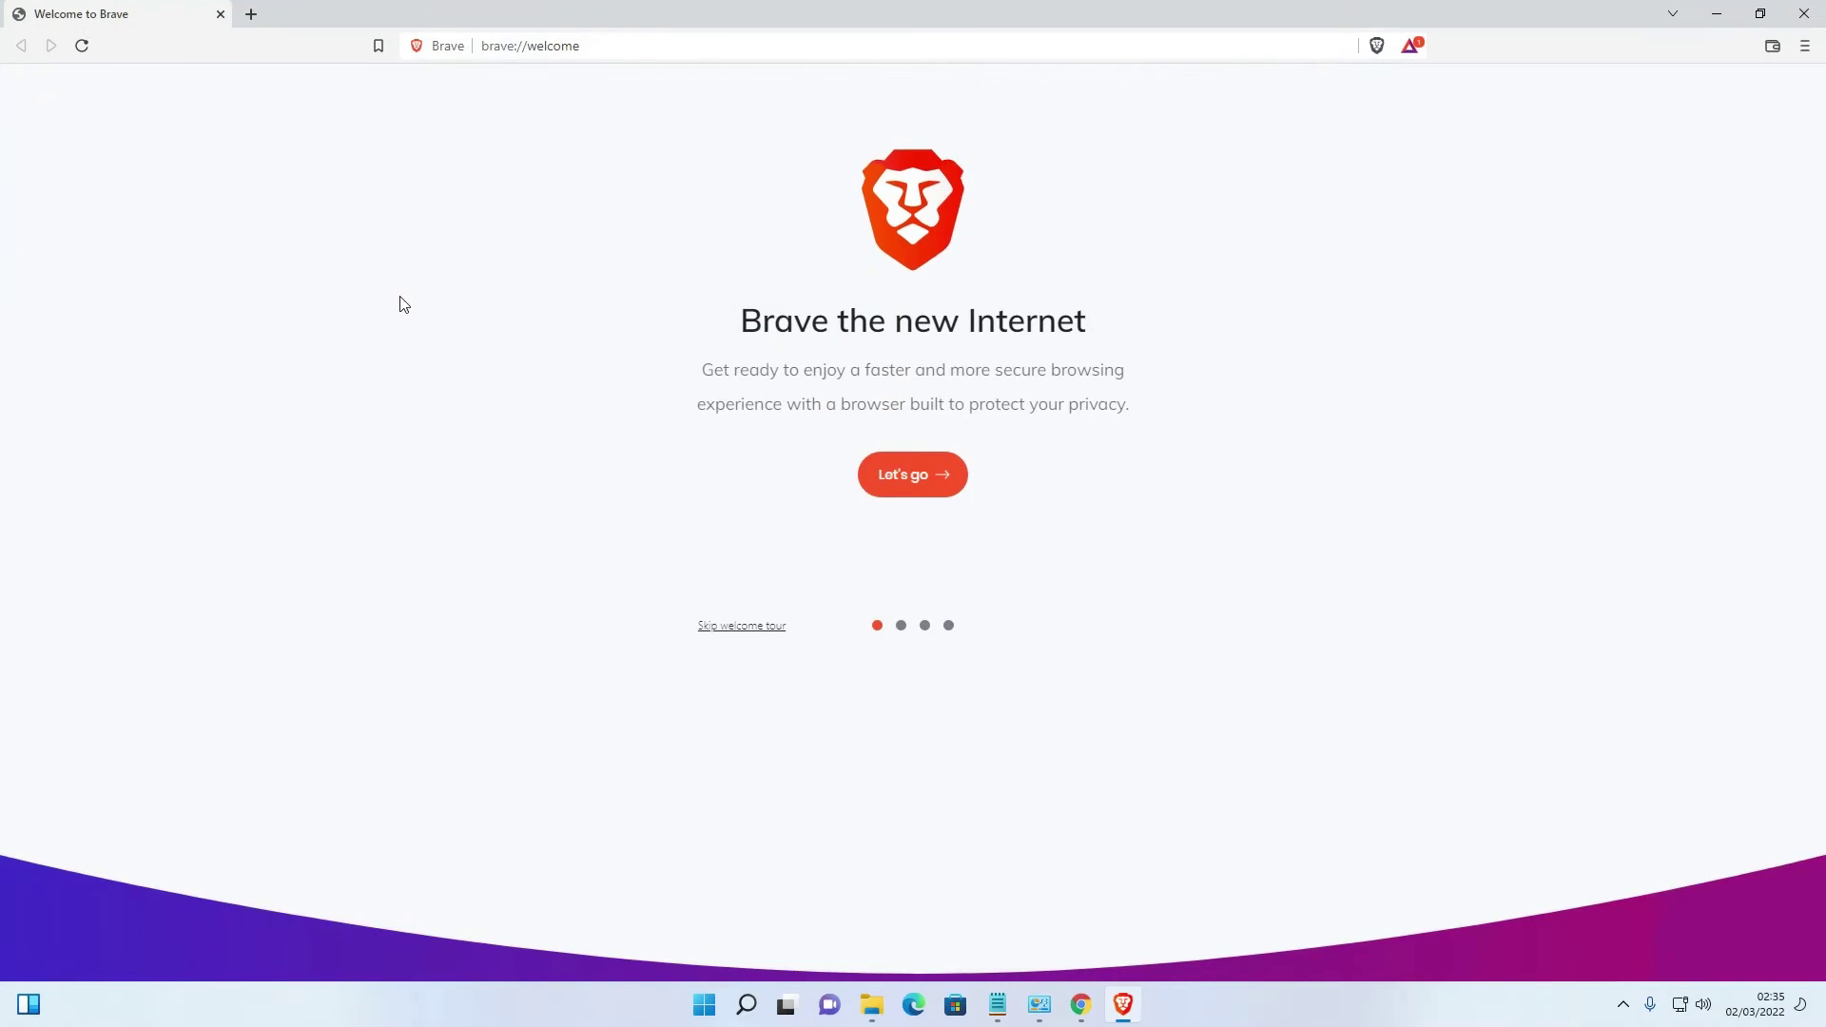